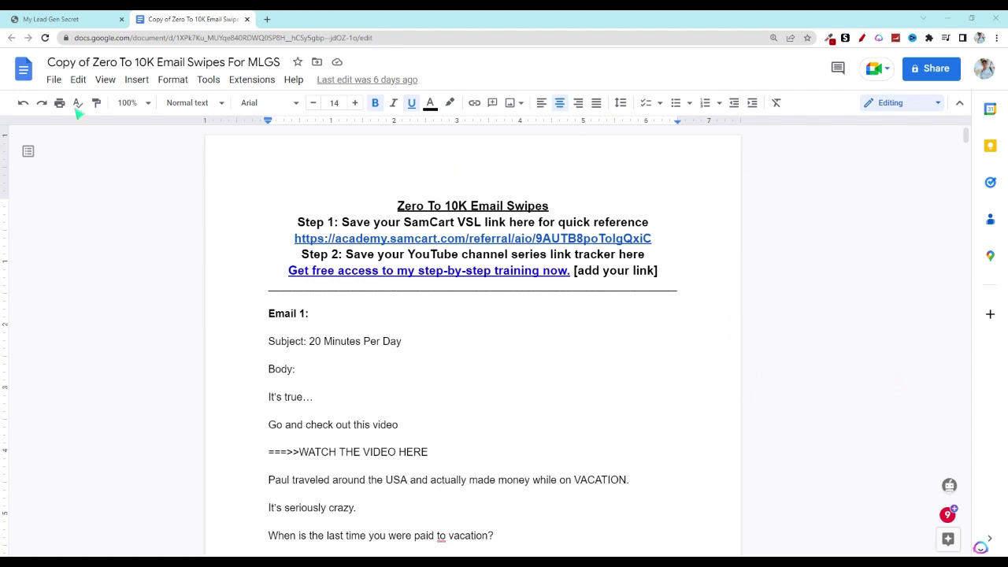
Step: Browse the email swipes document down to the Email 6 swipe
left_click(53, 79)
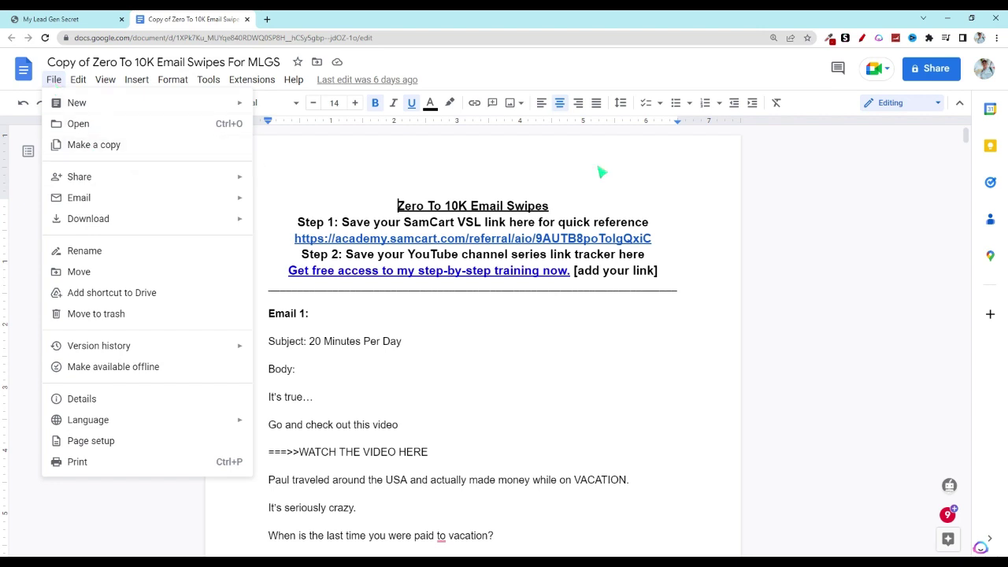
left_click(830, 333)
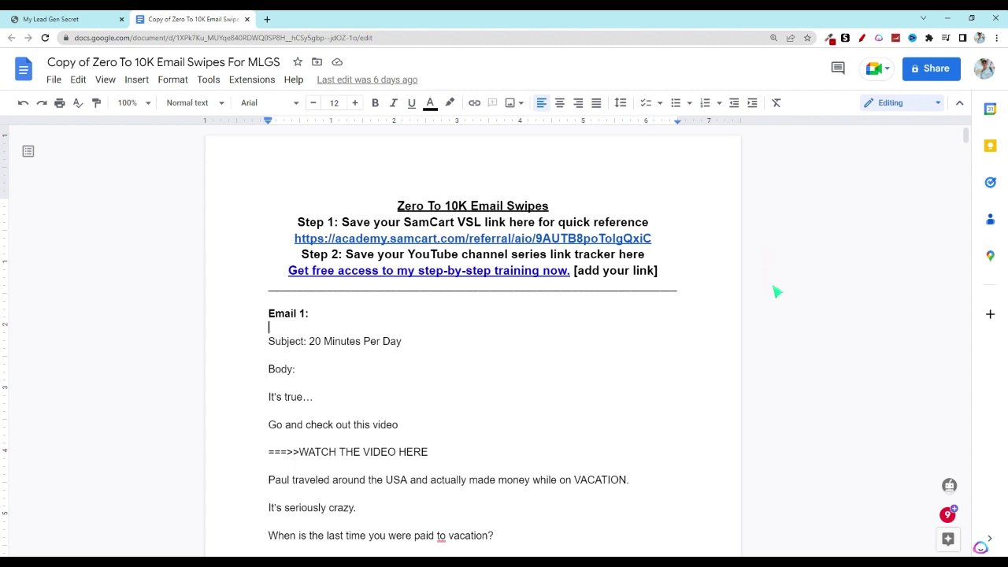
scroll(698, 299, "down", 8)
scroll(787, 291, "down", 20)
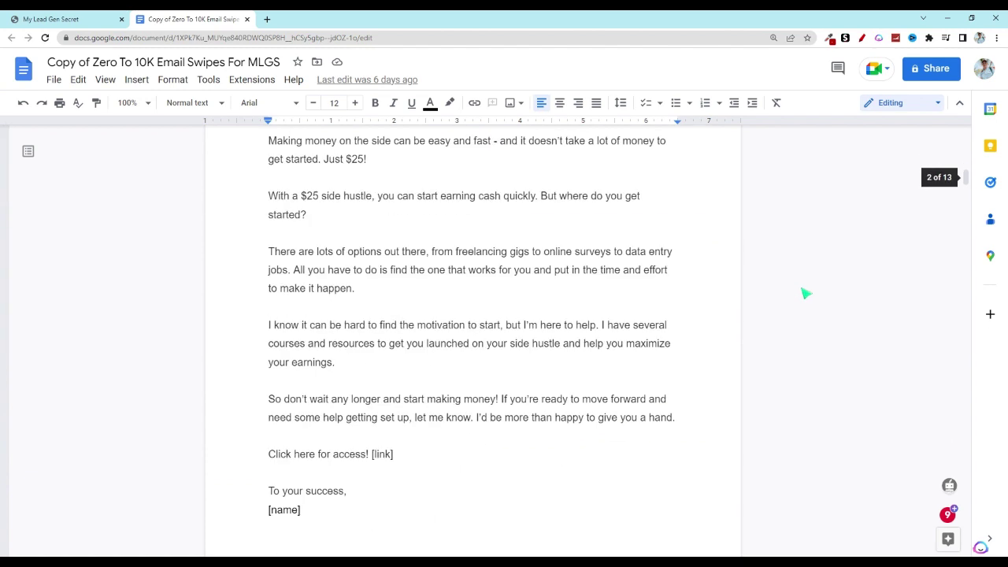
scroll(802, 288, "down", 20)
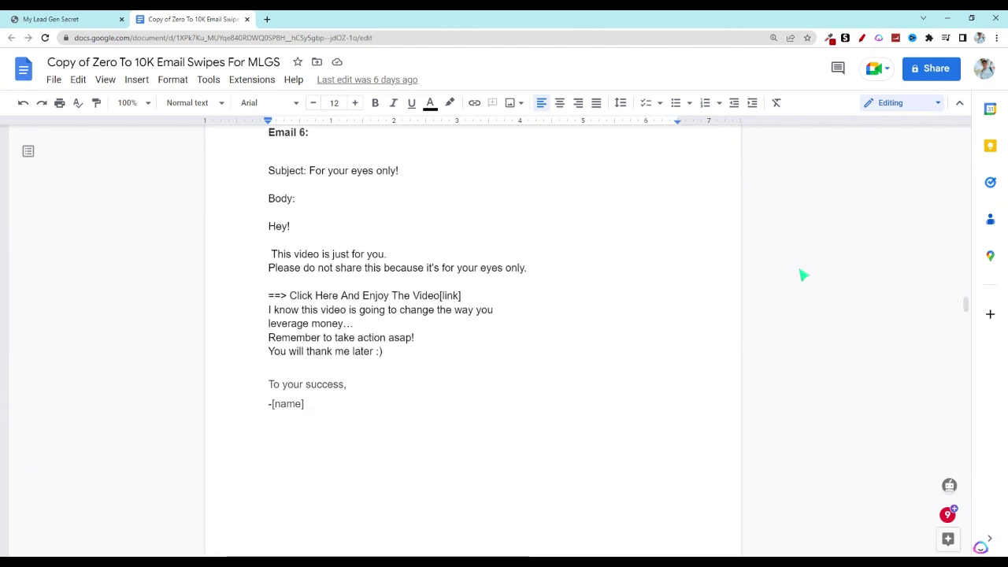
scroll(801, 276, "up", 1)
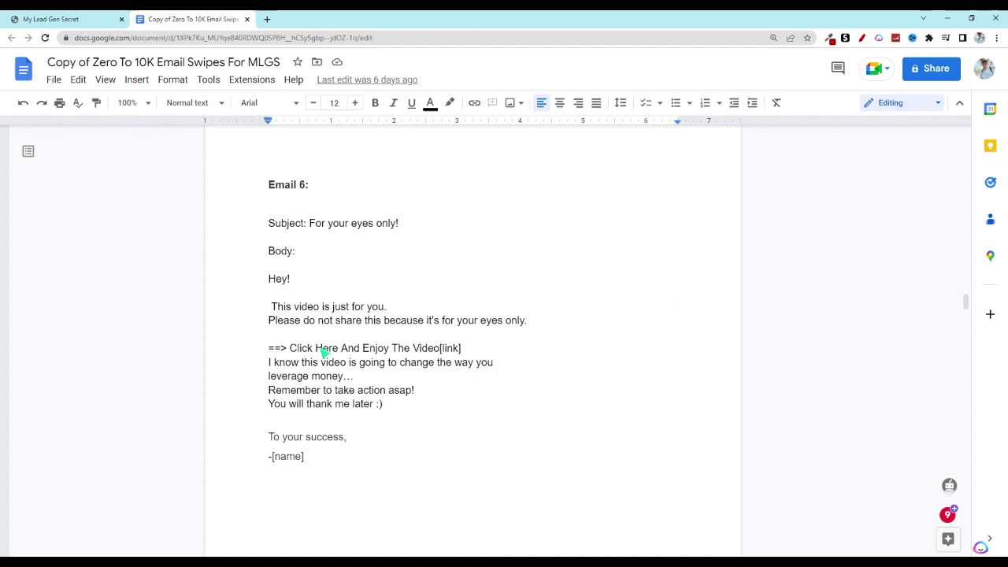
Step: Switch to My Lead Gen Secret, open the Mailing System and select all leads by date for the mailing
left_click(66, 23)
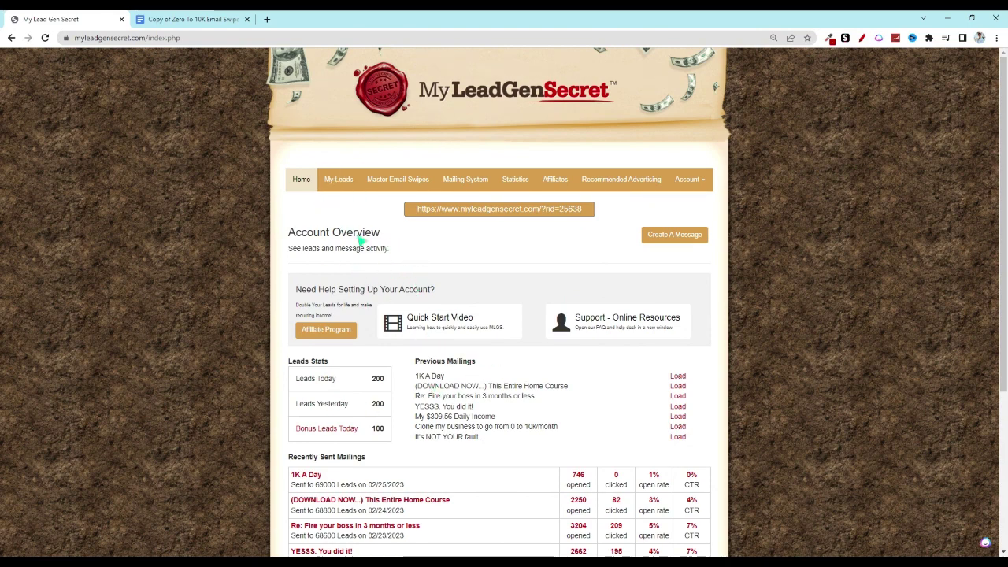
left_click(467, 184)
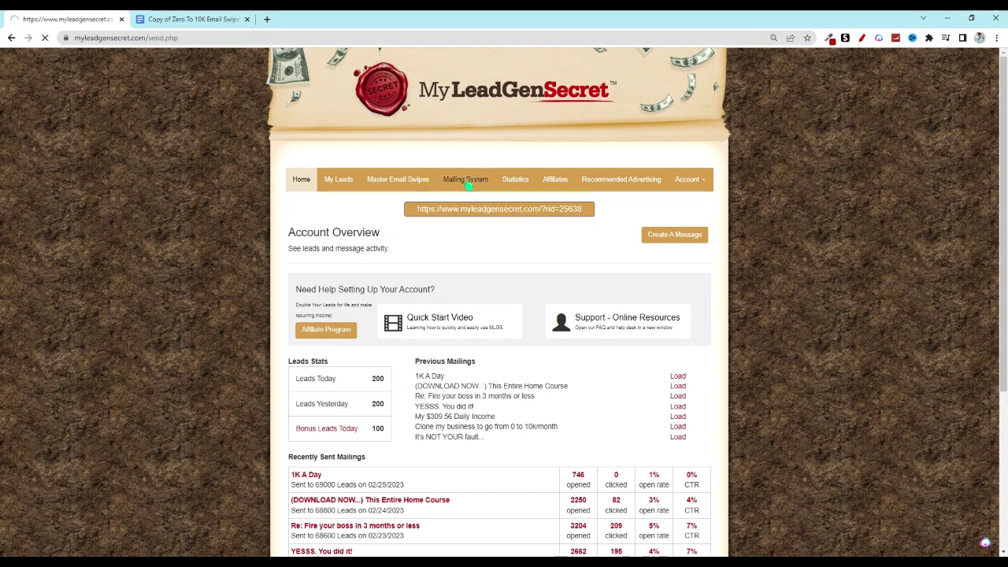
left_click(382, 331)
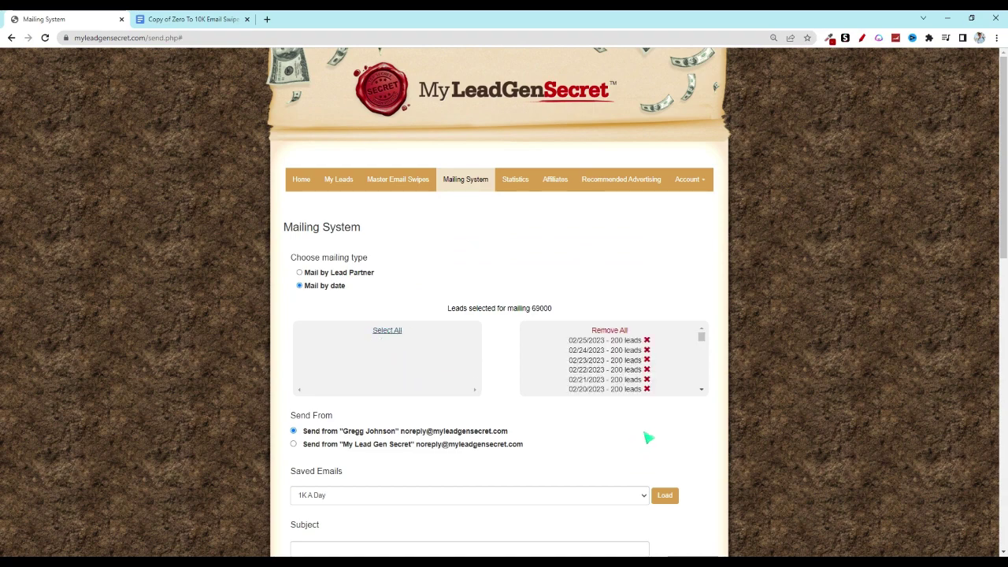
Step: Copy the Email 6 subject "For your eyes only!" from the swipes document into the mailing's Subject field
scroll(677, 409, "down", 5)
scroll(685, 370, "up", 1)
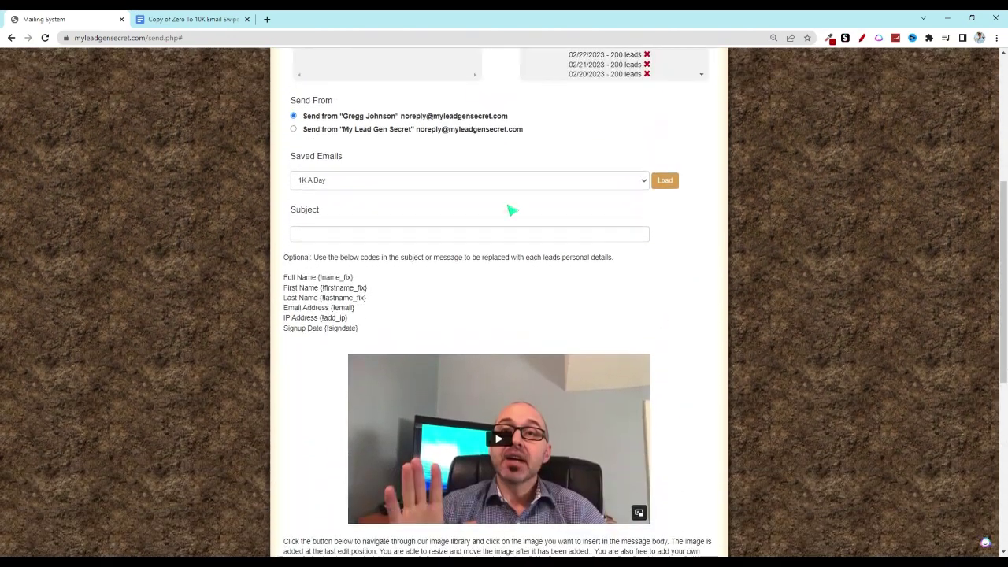
left_click(351, 235)
left_click(182, 23)
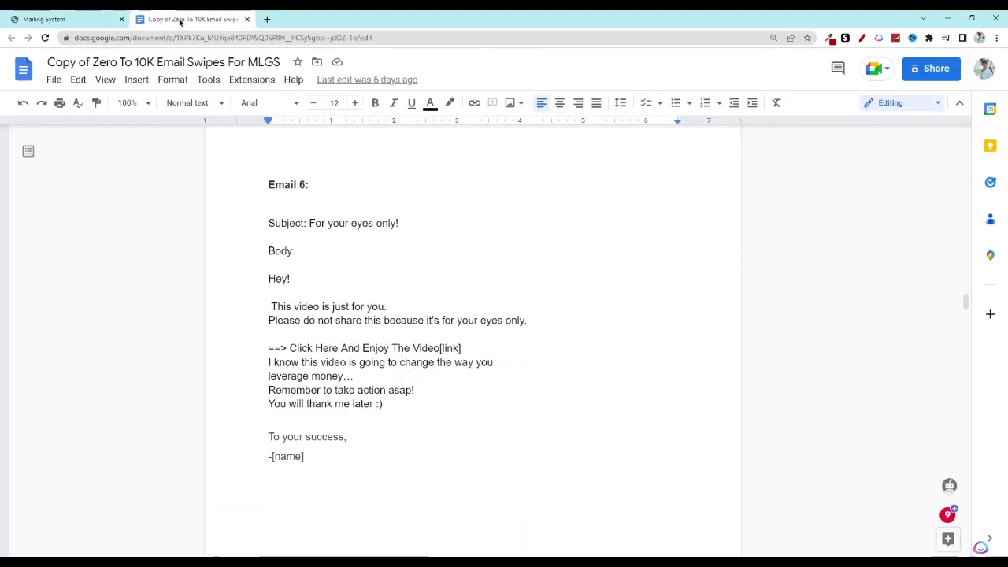
left_click_drag(399, 223, 312, 226)
key("ctrl+c")
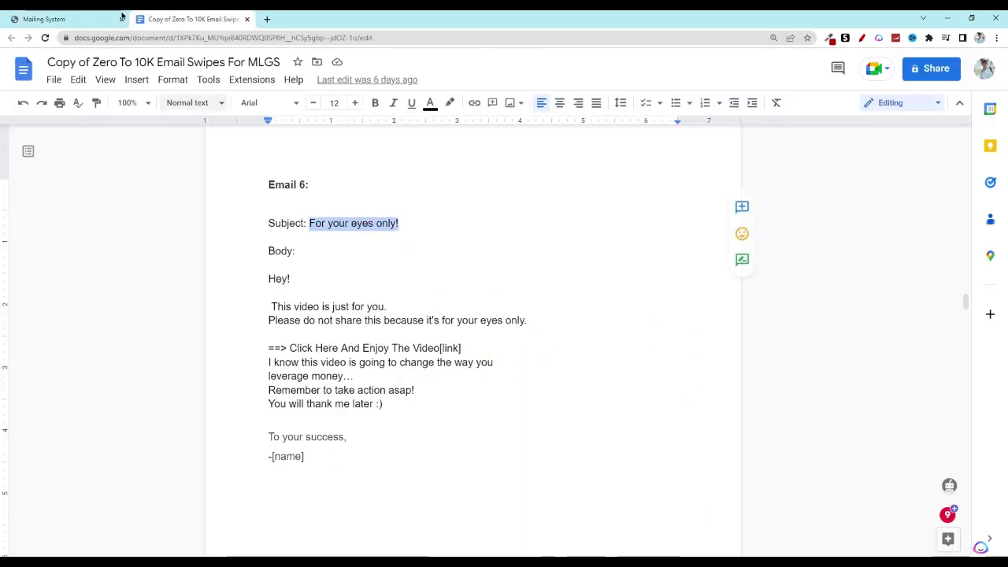
left_click(67, 20)
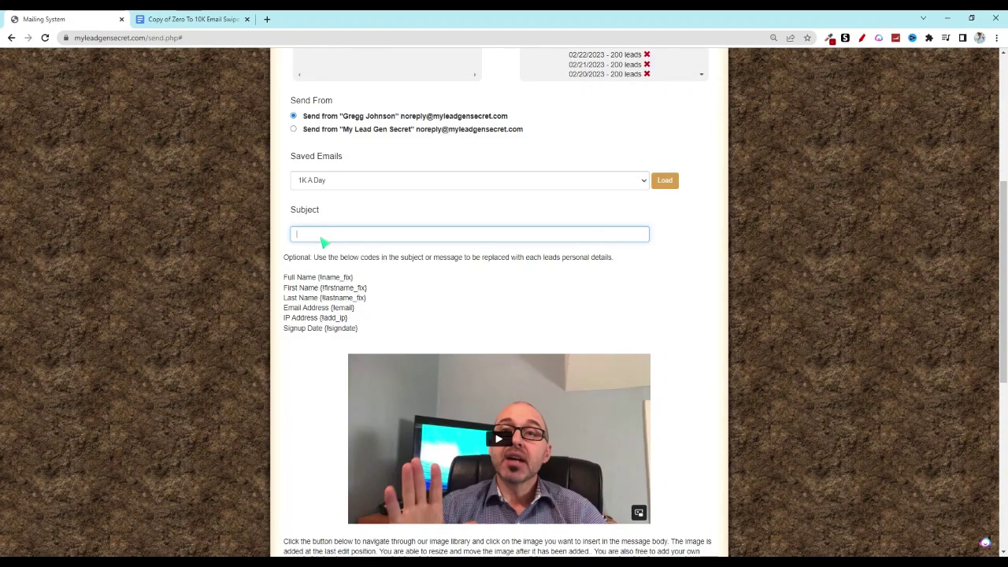
key("ctrl+v")
Step: Replace the placeholder message body with the Email 6 body text, from "Hey!" to "To your success,", copied from the swipes document
scroll(504, 268, "down", 5)
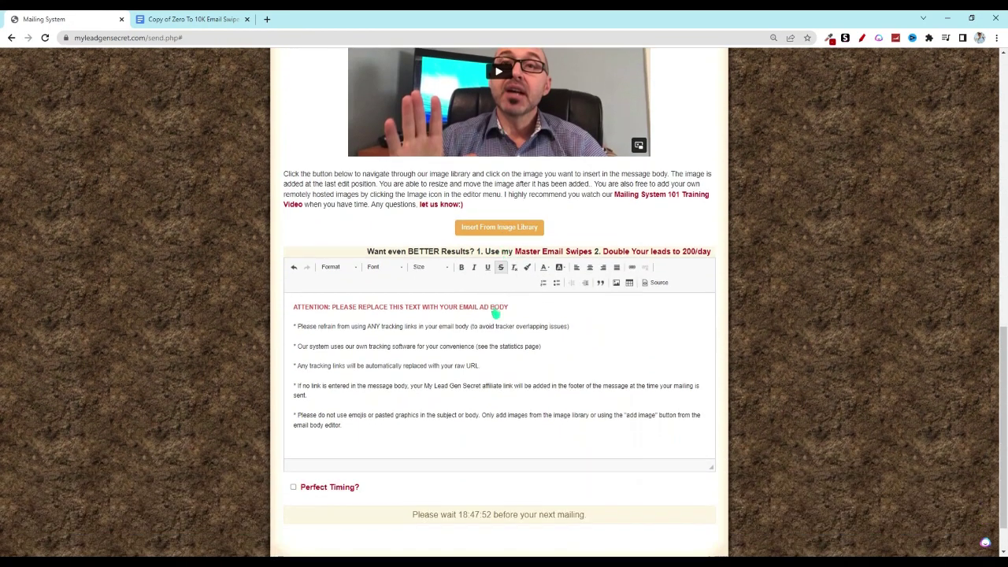
left_click_drag(362, 429, 279, 353)
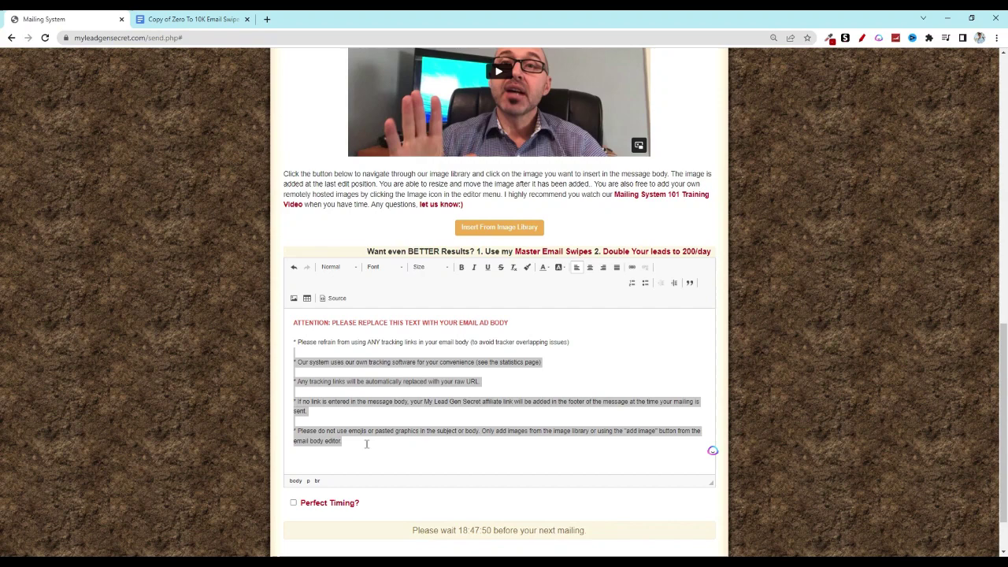
left_click(189, 19)
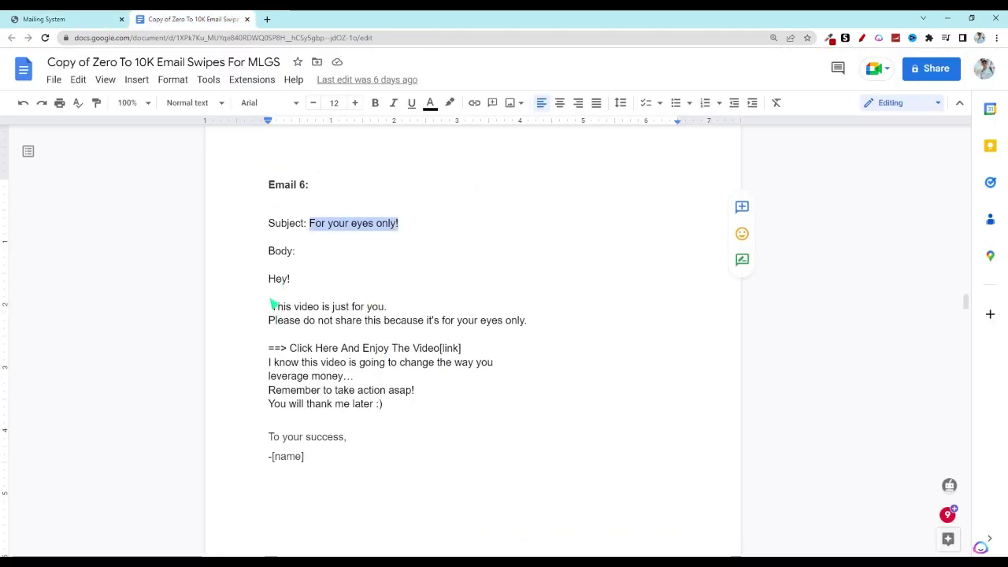
left_click_drag(268, 280, 388, 441)
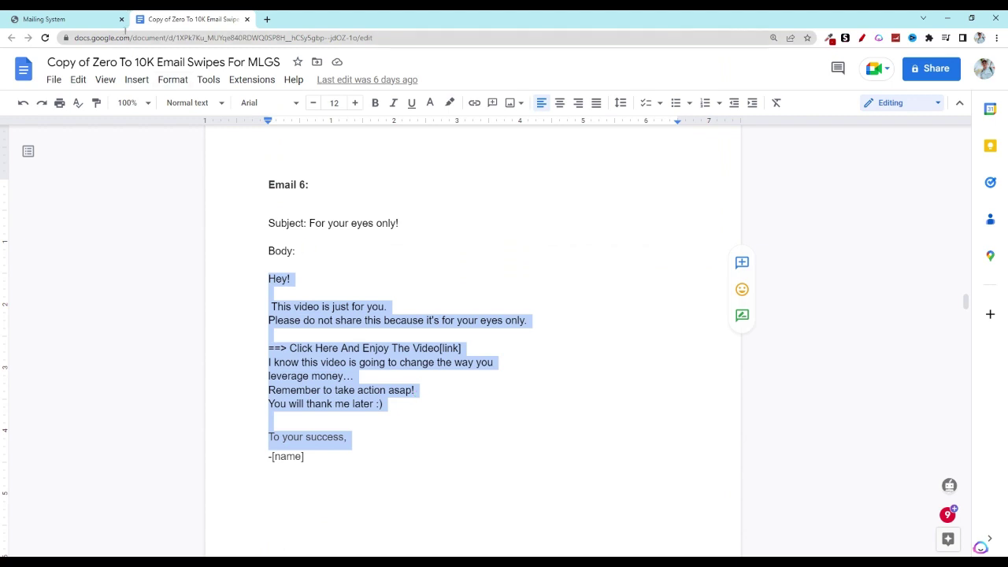
left_click(63, 19)
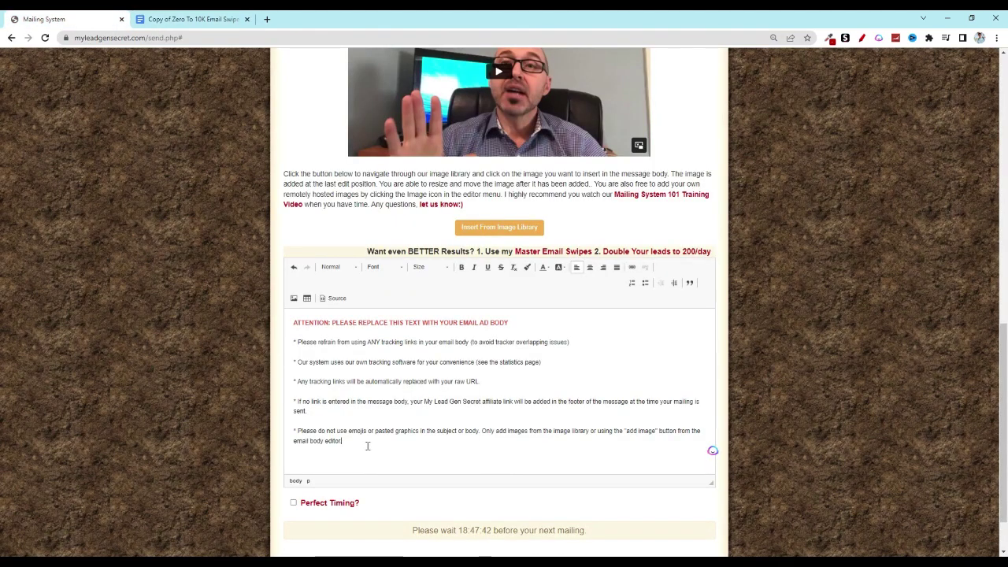
key("ctrl+a")
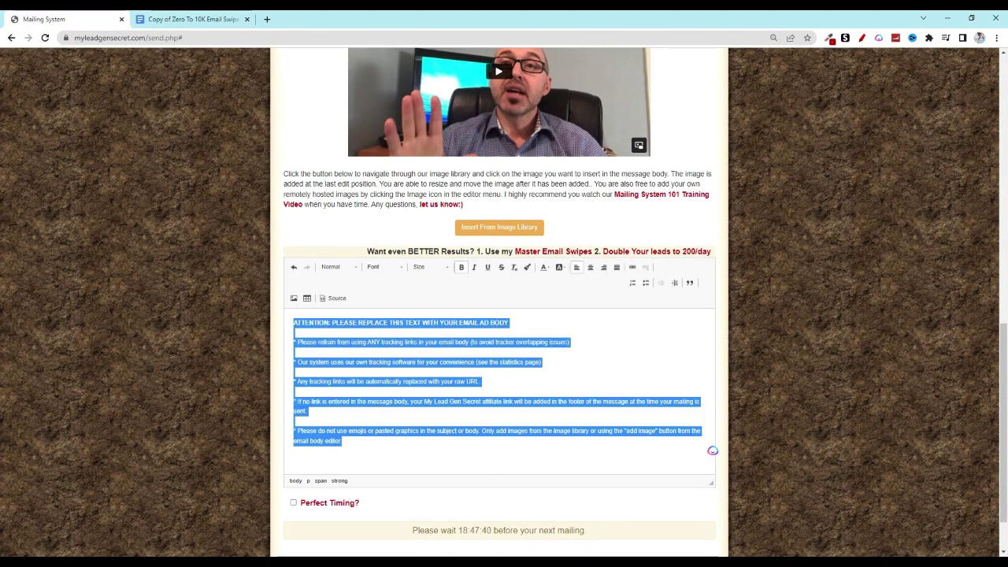
key("ctrl+v")
Step: Remove the bold formatting from the whole message body and set its font size to 16
key("ctrl+a")
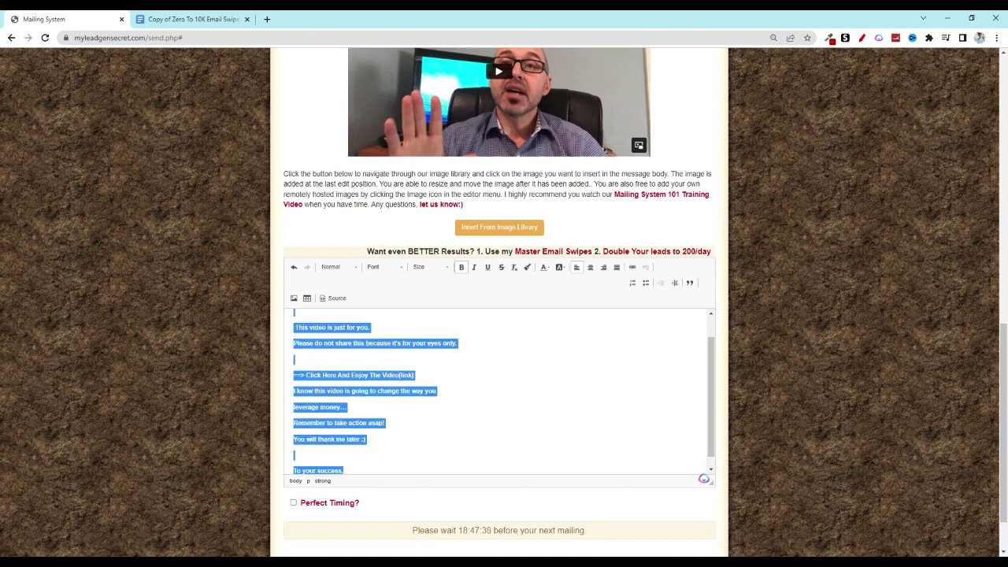
left_click(463, 268)
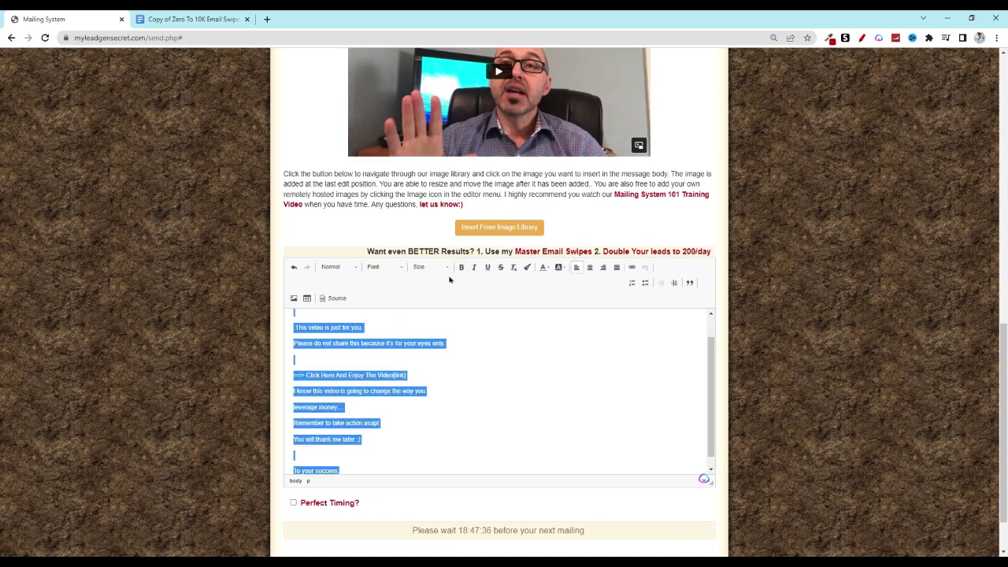
left_click(449, 267)
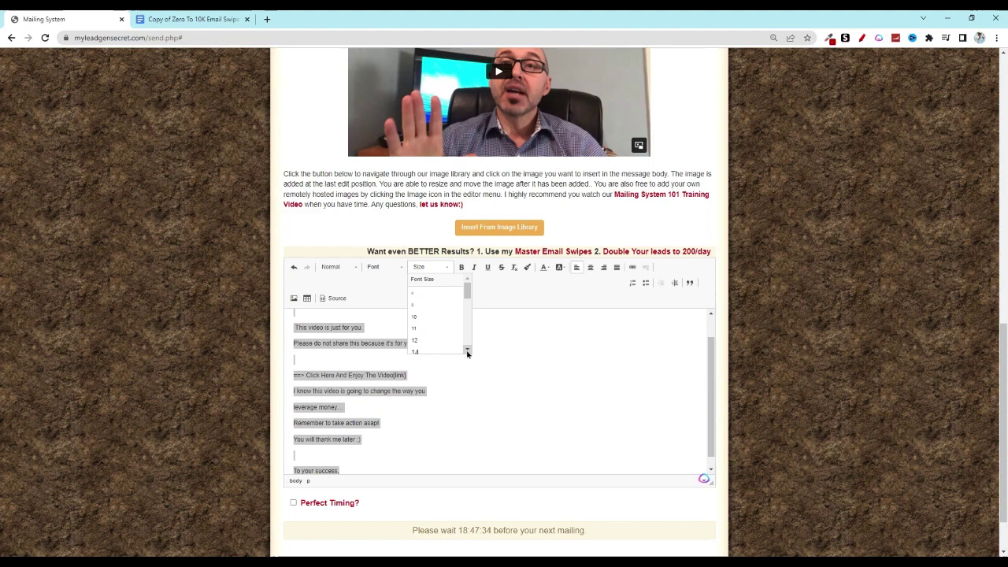
scroll(465, 346, "down", 1)
left_click(437, 349)
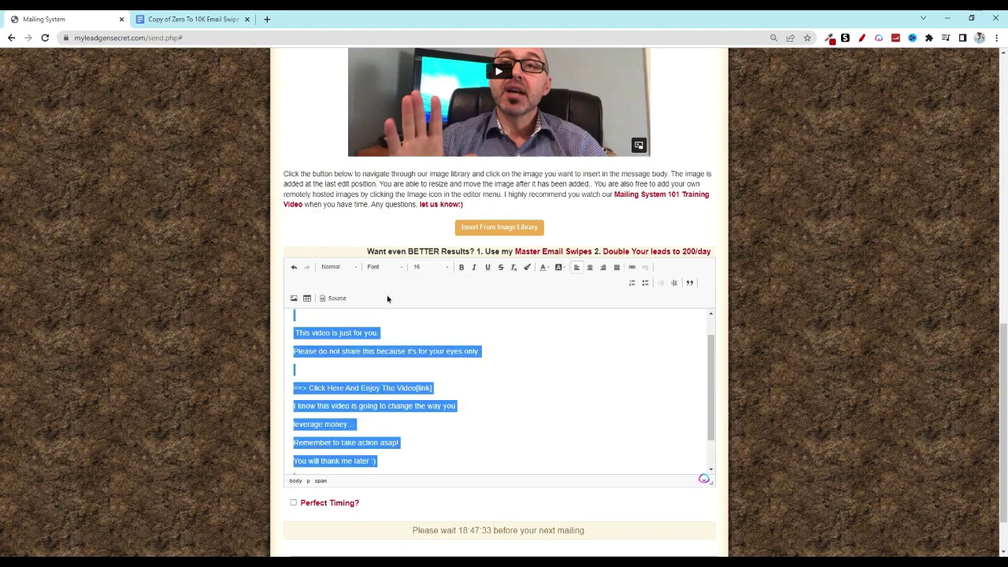
Step: Apply the Normal (DIV) paragraph format to the entire message body
left_click(356, 267)
left_click_drag(383, 290, 383, 349)
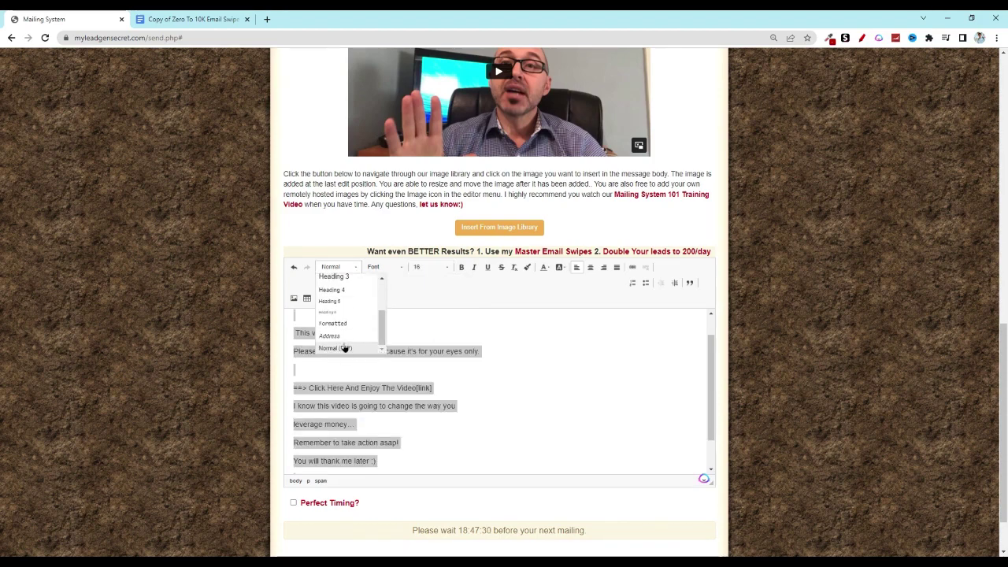
left_click(343, 348)
left_click(516, 423)
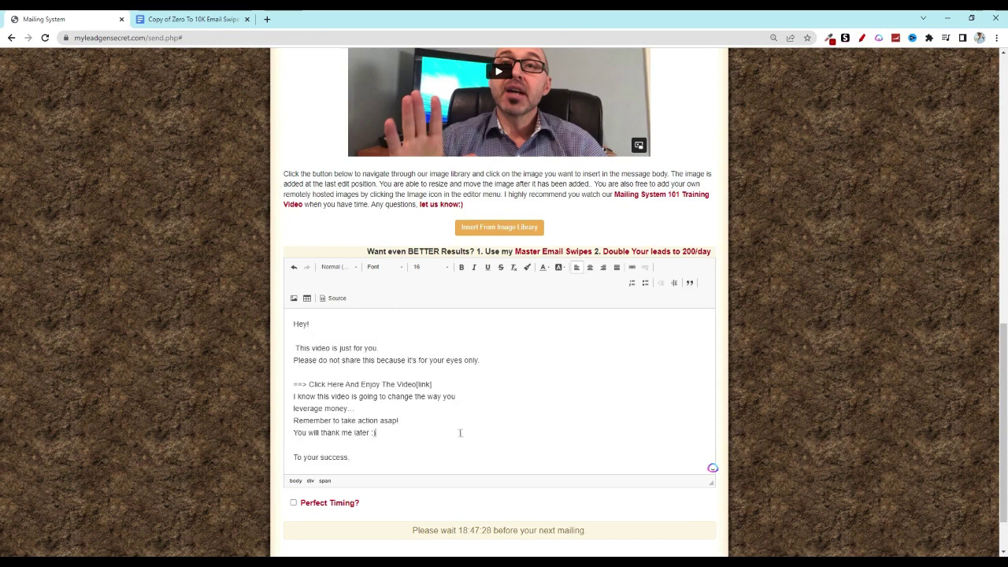
Step: Delete the "[link]" placeholder after "Click Here And Enjoy The Video" and add a blank line below it
scroll(472, 371, "down", 1)
left_click(445, 333)
key("BackSpace")
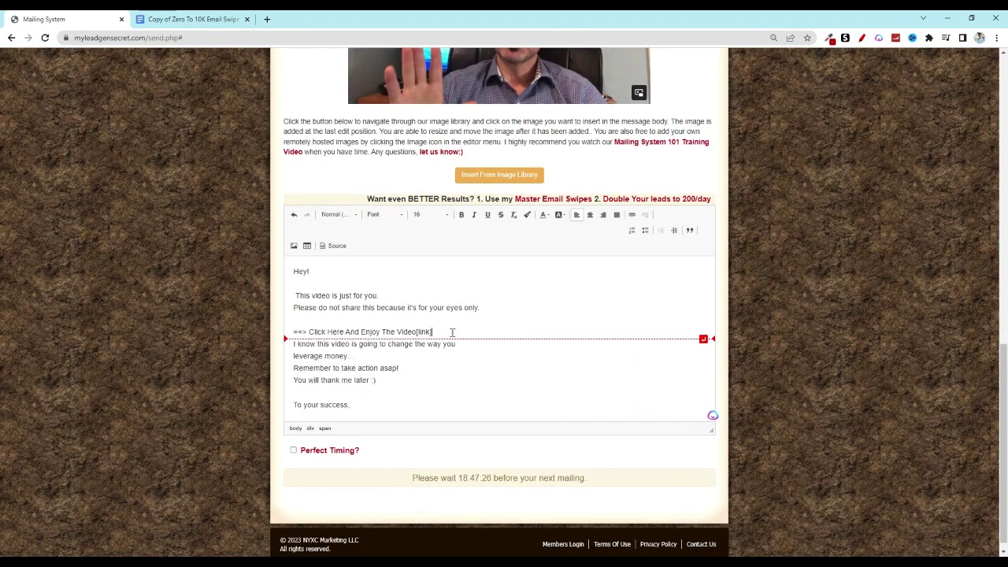
key("BackSpace")
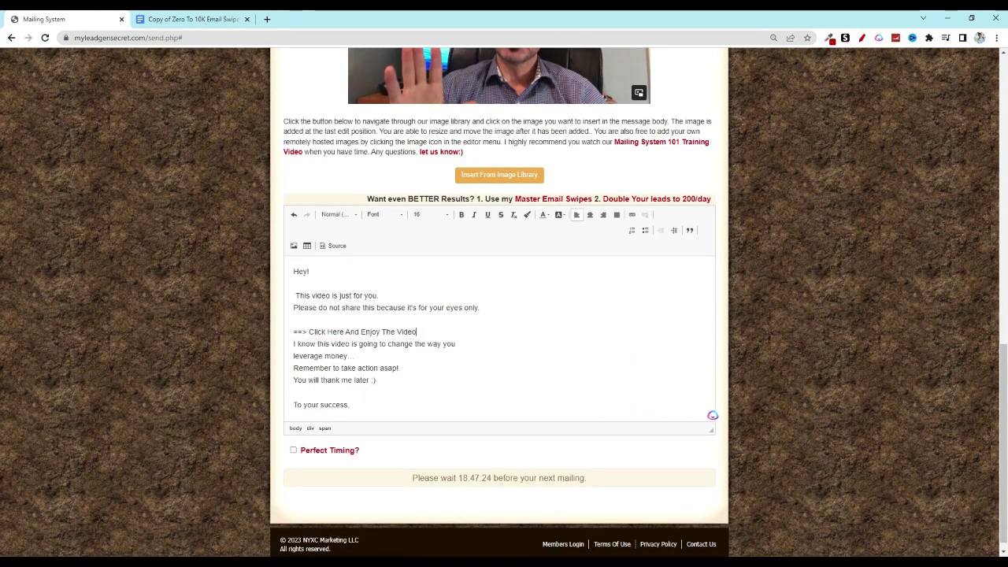
key("Return")
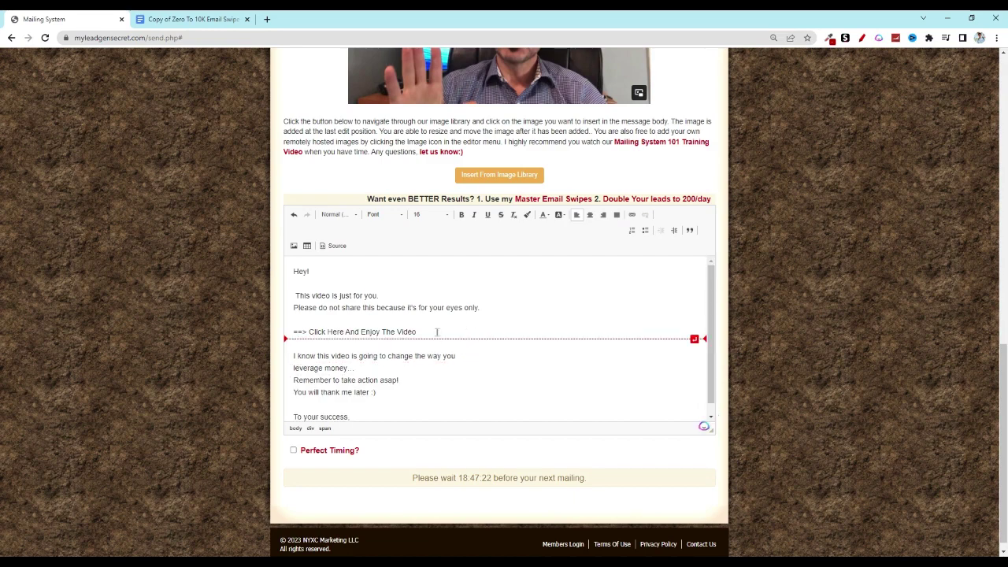
Step: Hyperlink "Click Here And Enjoy The Video" to the SamCart VSL URL copied from the top of the swipes document
left_click_drag(416, 332, 312, 332)
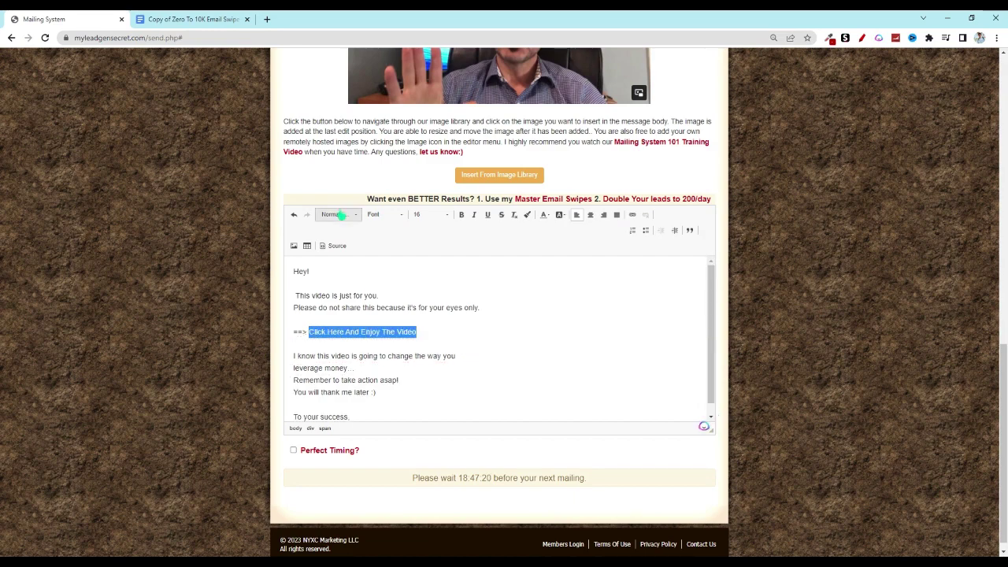
left_click(193, 19)
scroll(583, 276, "up", 5)
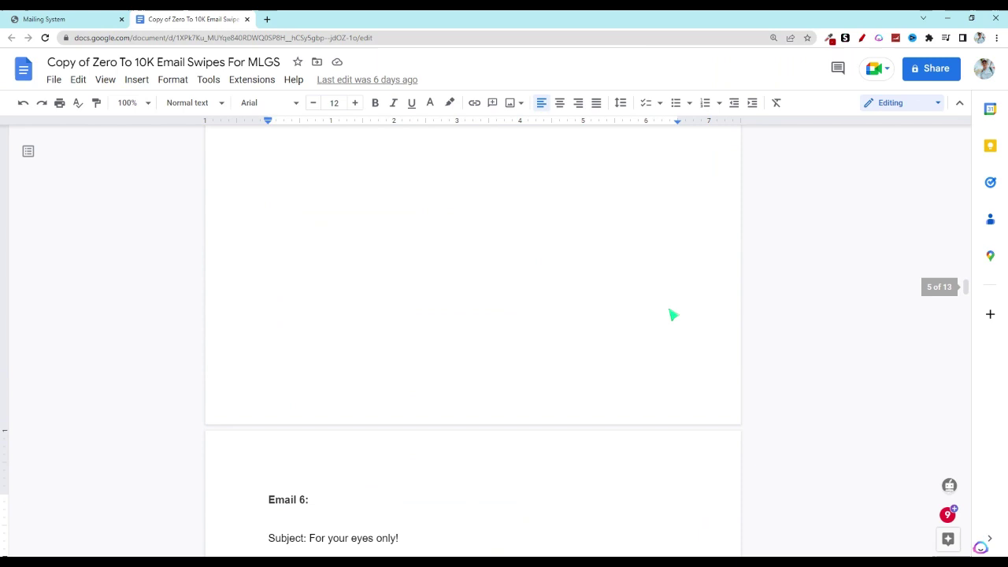
left_click_drag(967, 254, 966, 133)
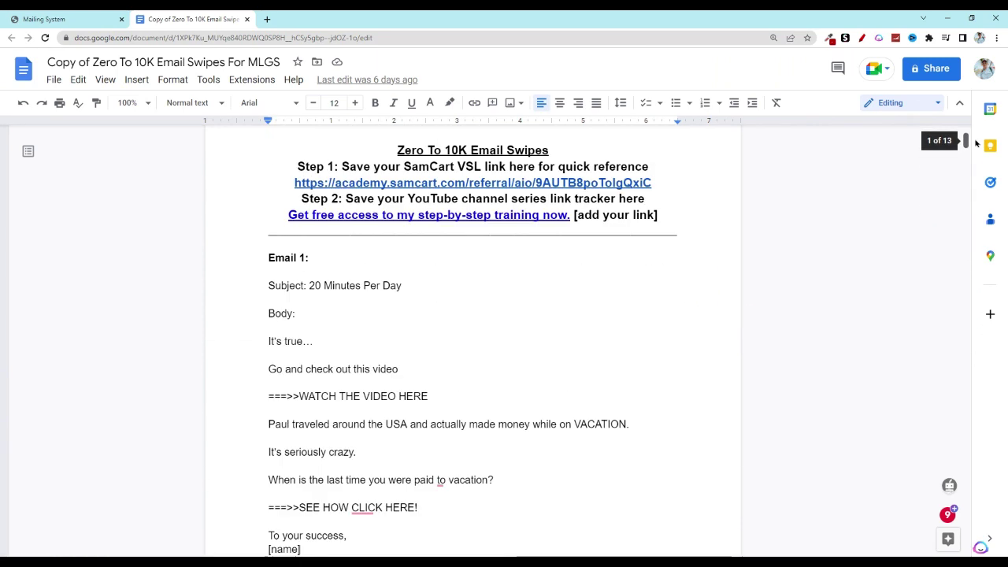
right_click(608, 243)
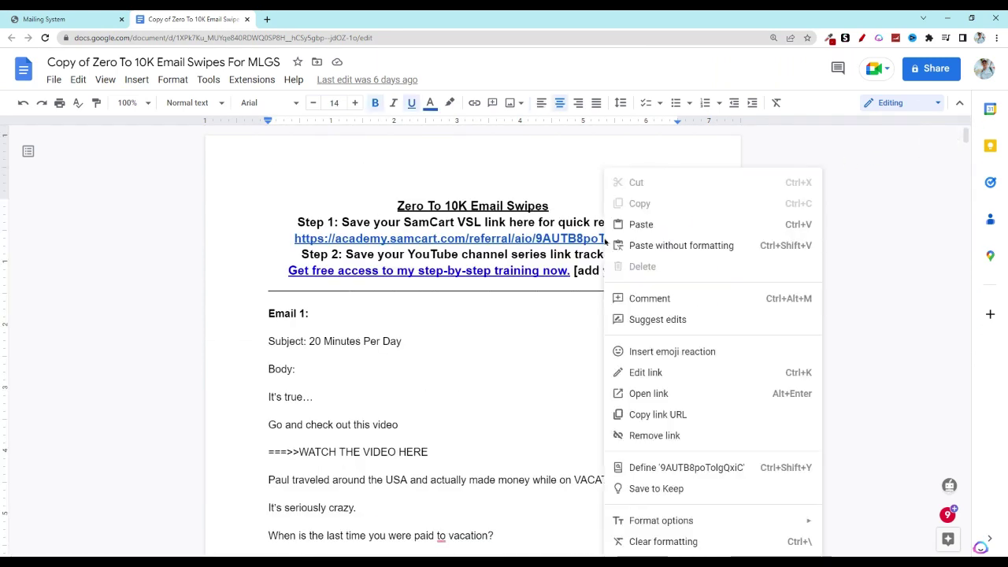
left_click(483, 242)
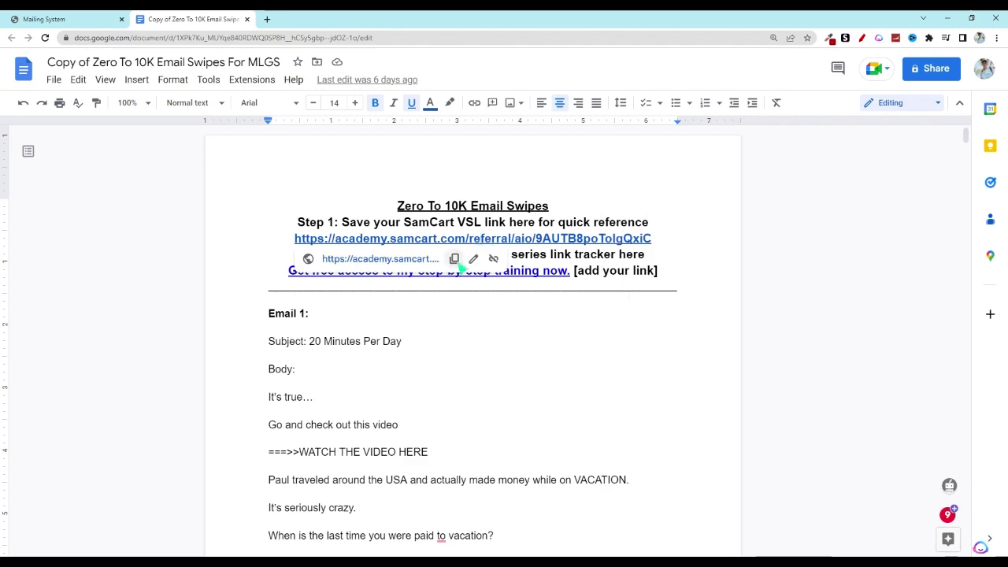
left_click(454, 260)
left_click(48, 19)
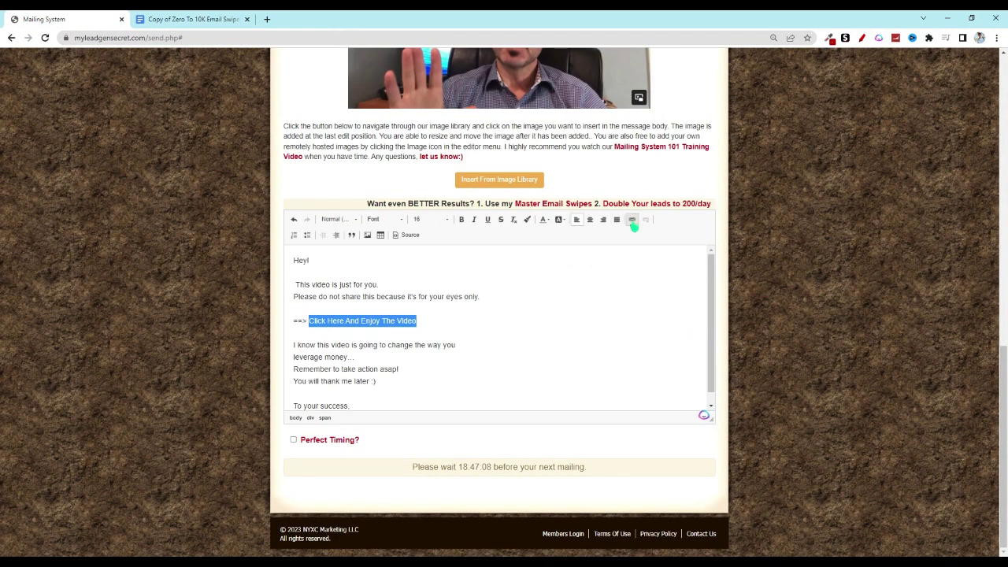
left_click(631, 216)
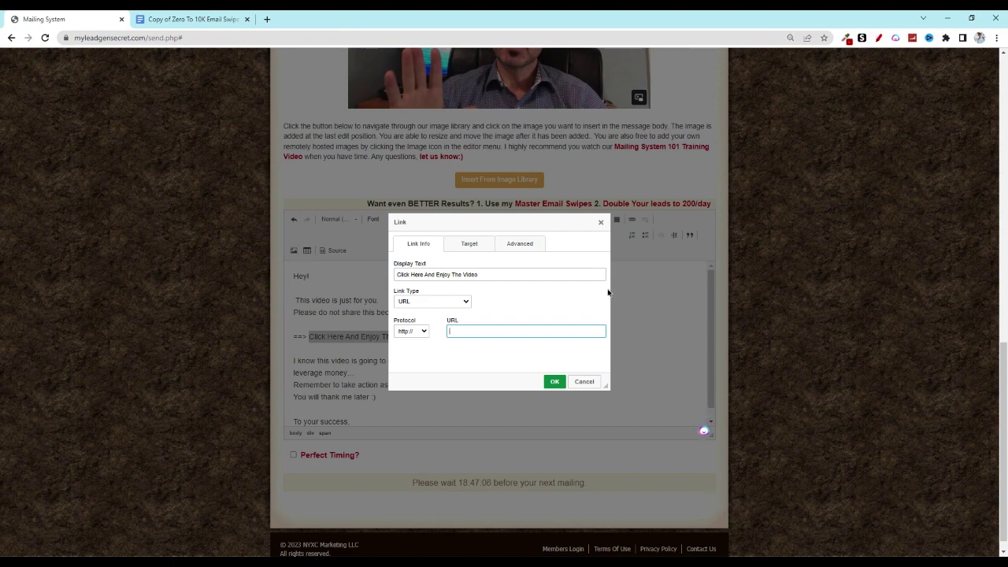
key("ctrl+v")
left_click(554, 381)
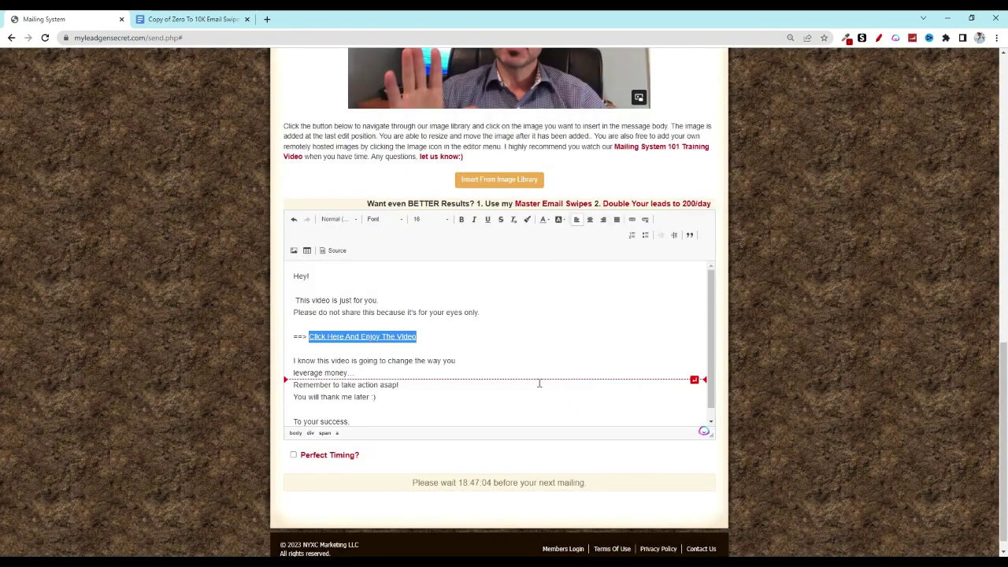
Step: Make the "Click Here And Enjoy The Video" link text bold in the message body
left_click(462, 221)
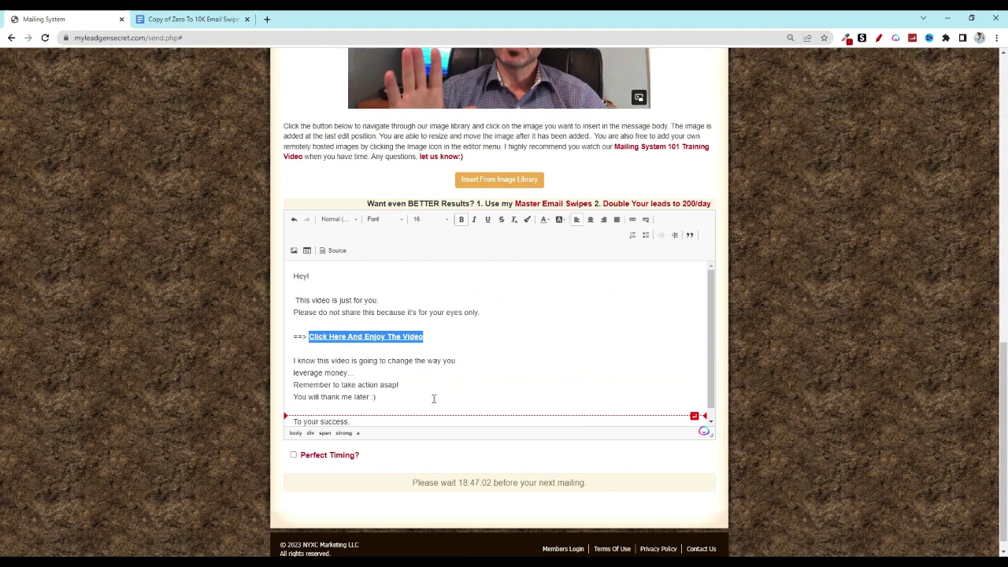
left_click(398, 374)
Step: Insert a blank line above "You will thank me later :)" and another above "Remember to take action asap!"
scroll(394, 382, "down", 1)
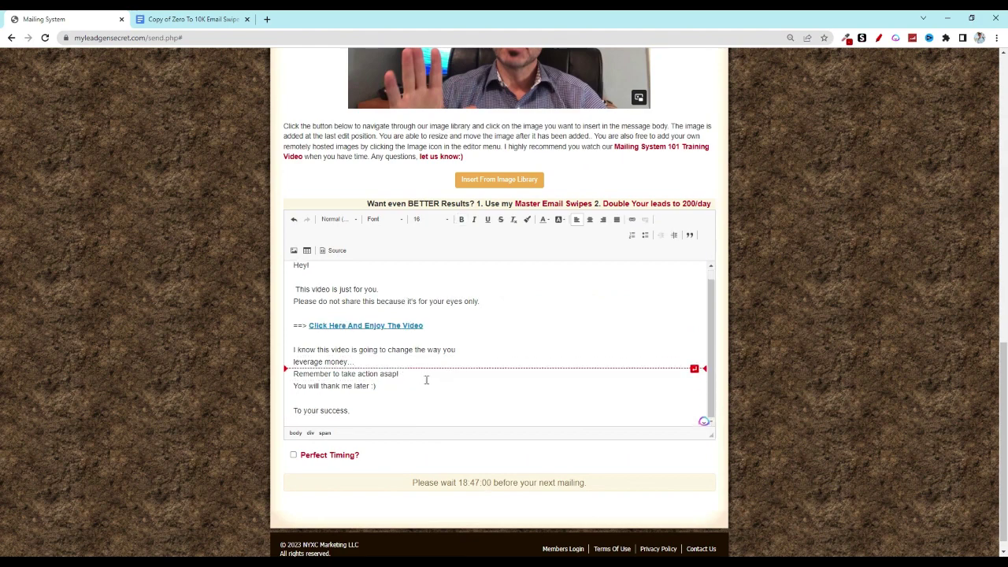
left_click(300, 388)
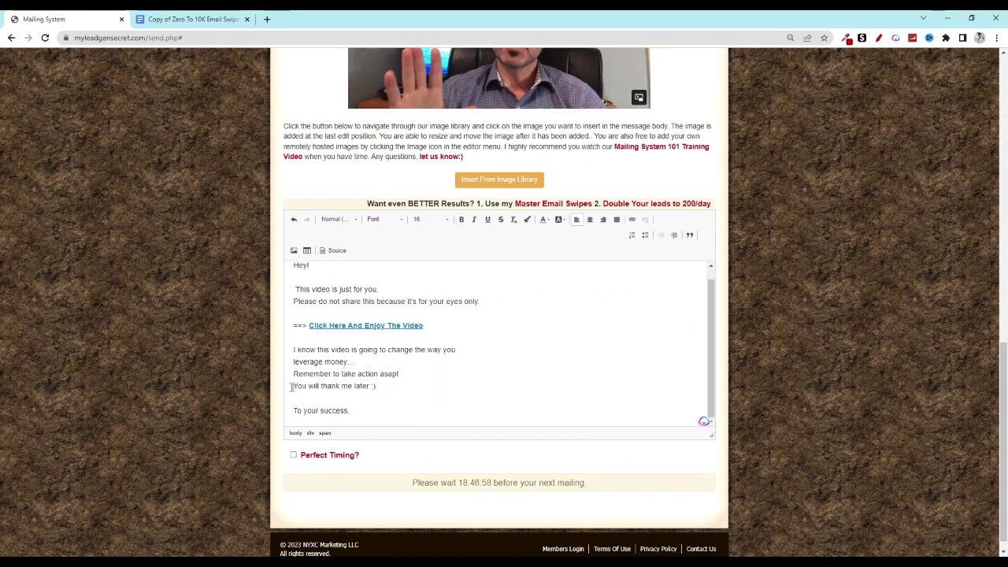
key("Return")
key("Up")
key("Up")
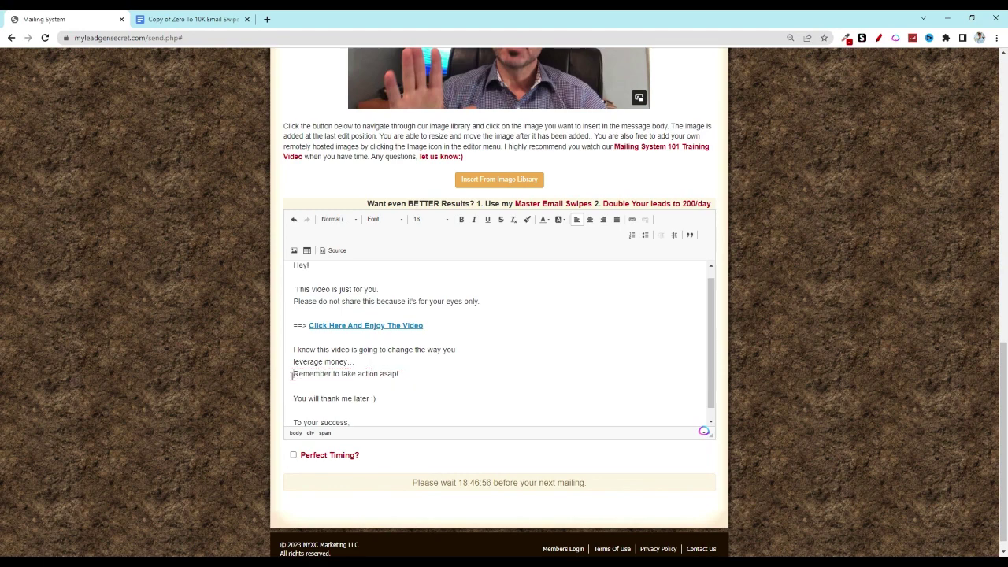
key("Return")
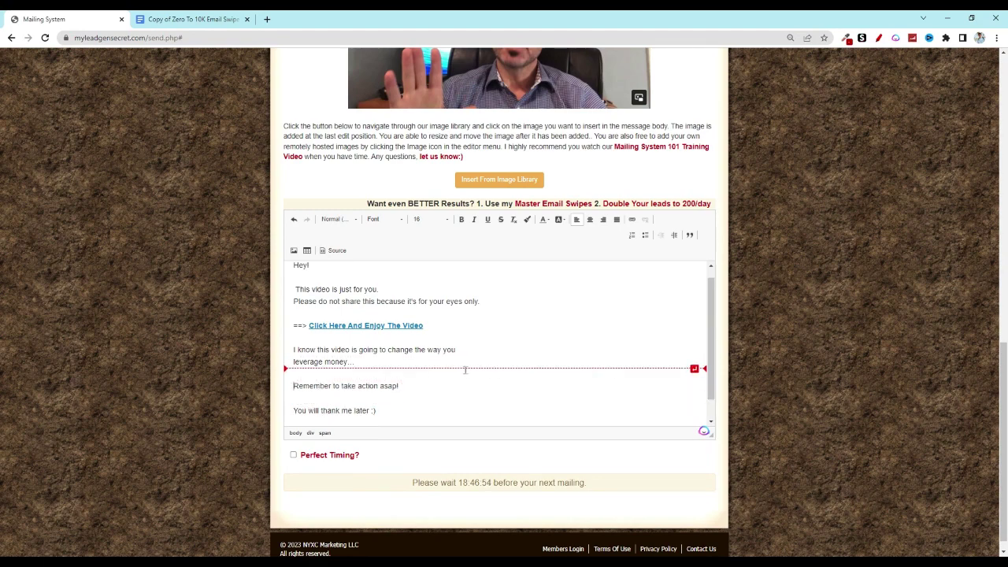
Step: Switch to the Google Docs email swipes document and check the closing lines of the Email 6 swipe
left_click(175, 25)
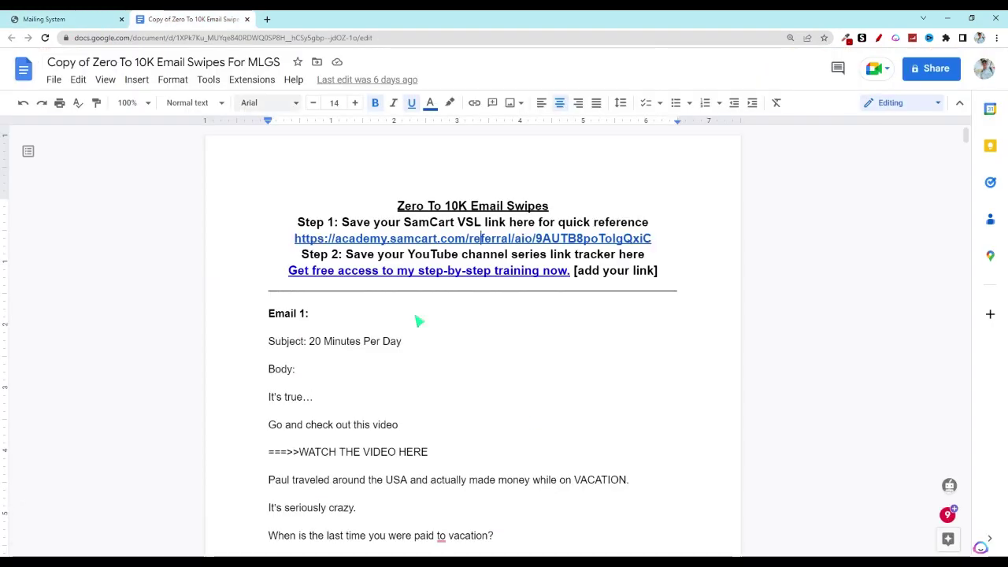
scroll(541, 387, "down", 2)
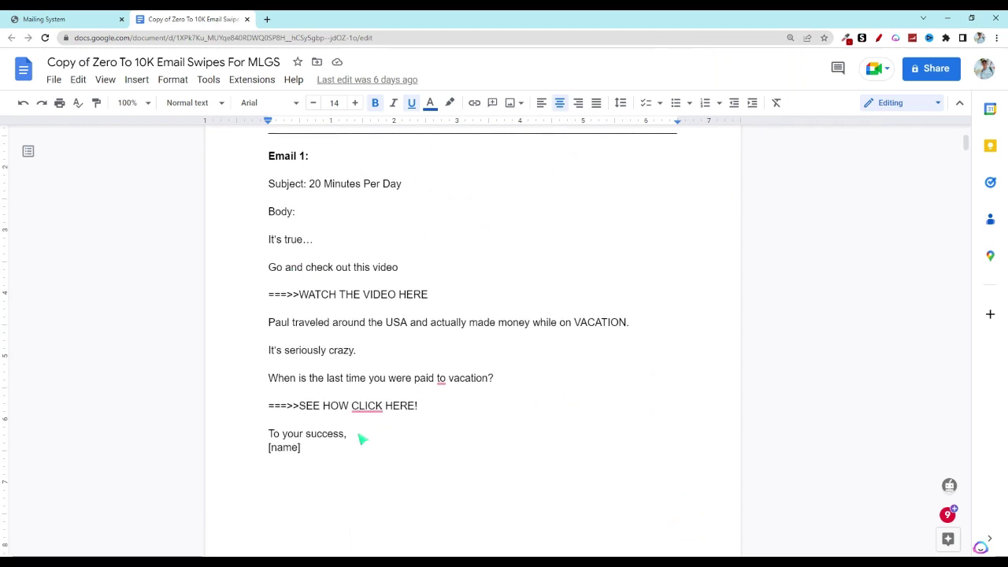
scroll(498, 363, "down", 20)
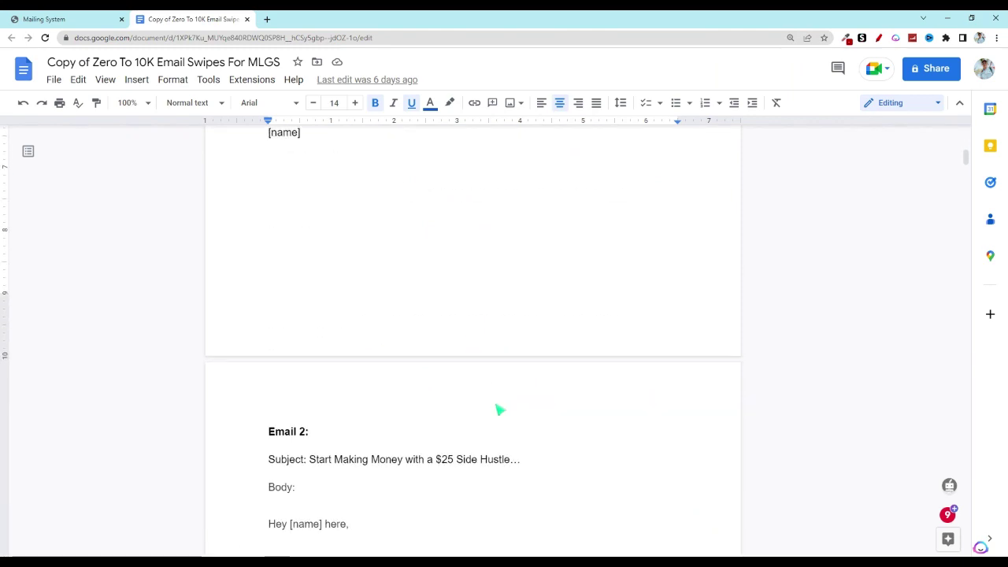
scroll(526, 420, "down", 6)
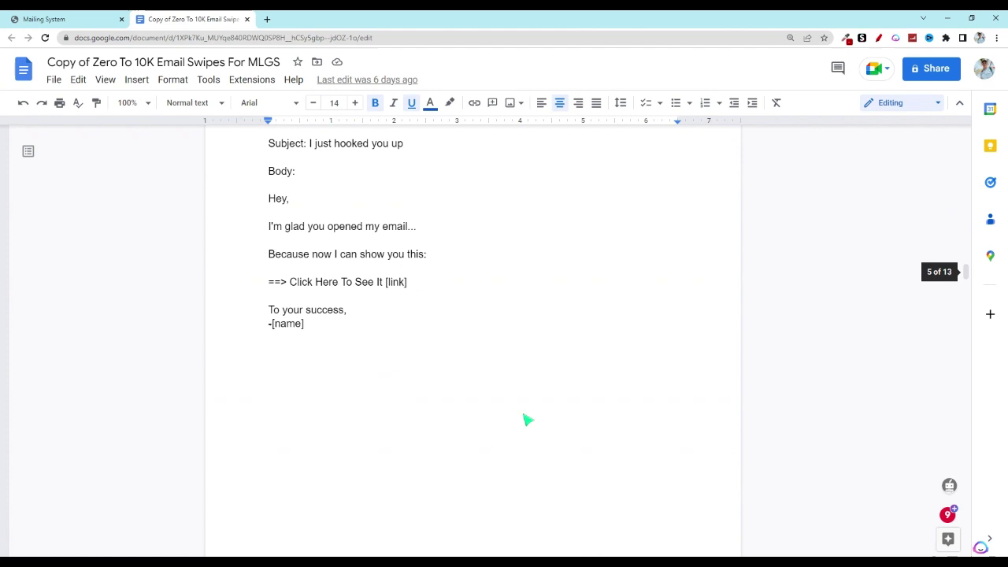
scroll(528, 420, "up", 2)
scroll(526, 420, "down", 10)
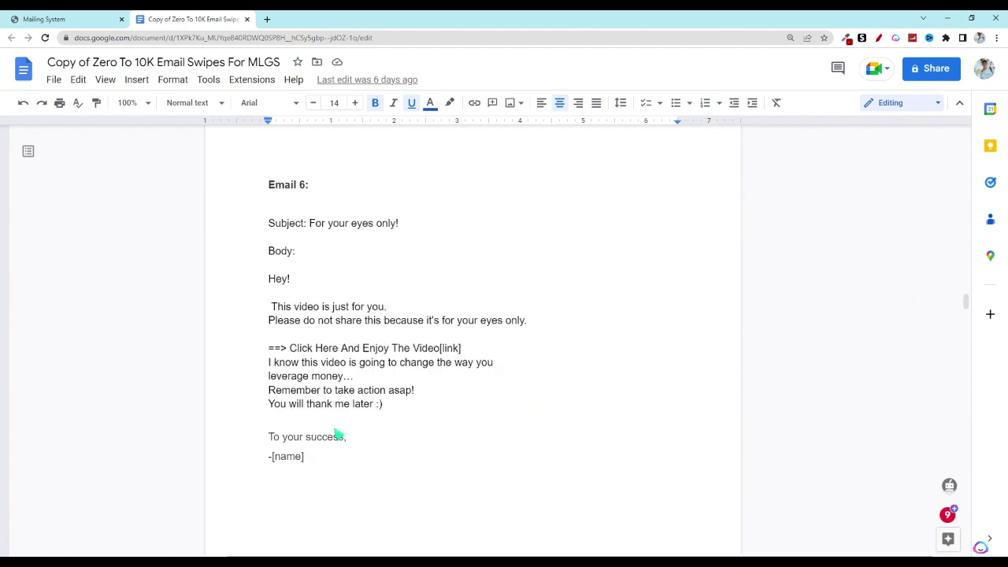
Step: Return to the Mailing System, sign the message with the sender's first name below "To your success," and enable Perfect Timing
left_click(44, 19)
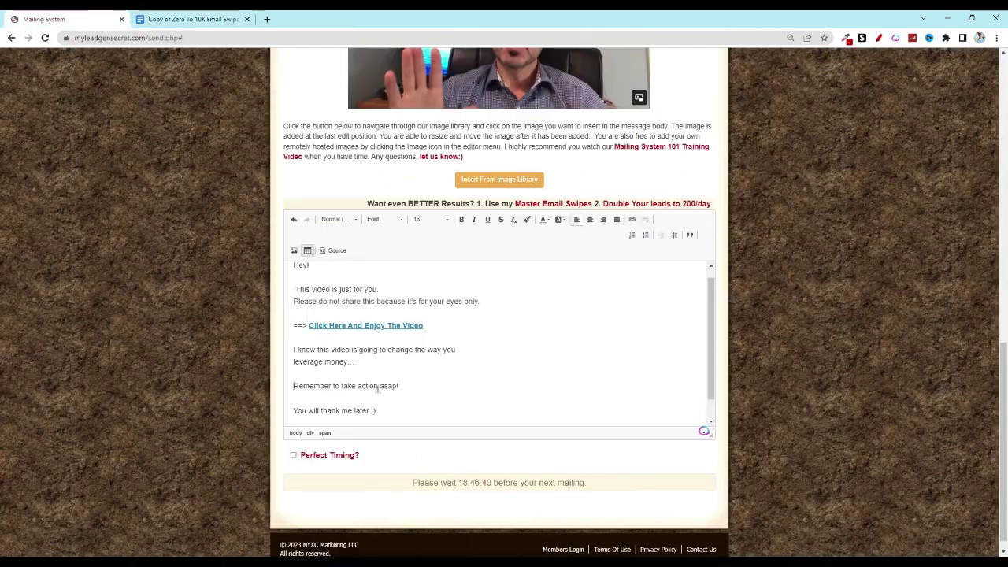
scroll(402, 389, "down", 1)
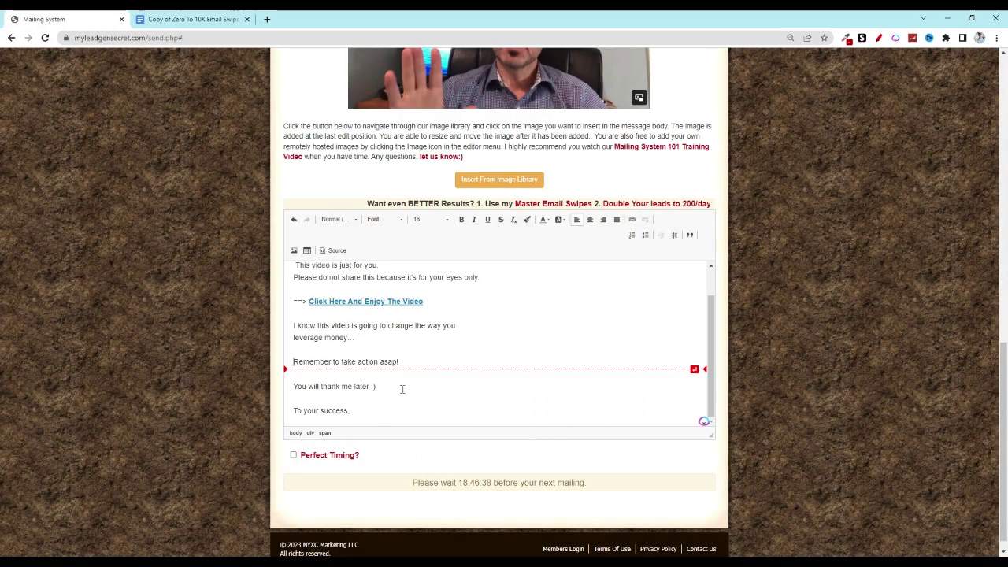
left_click(370, 410)
key("Return")
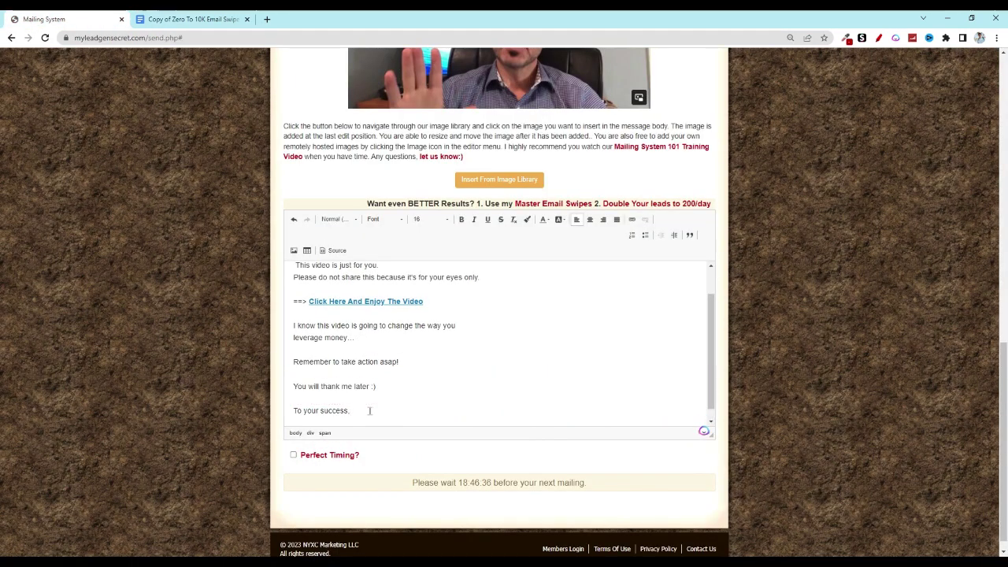
type("Gregg")
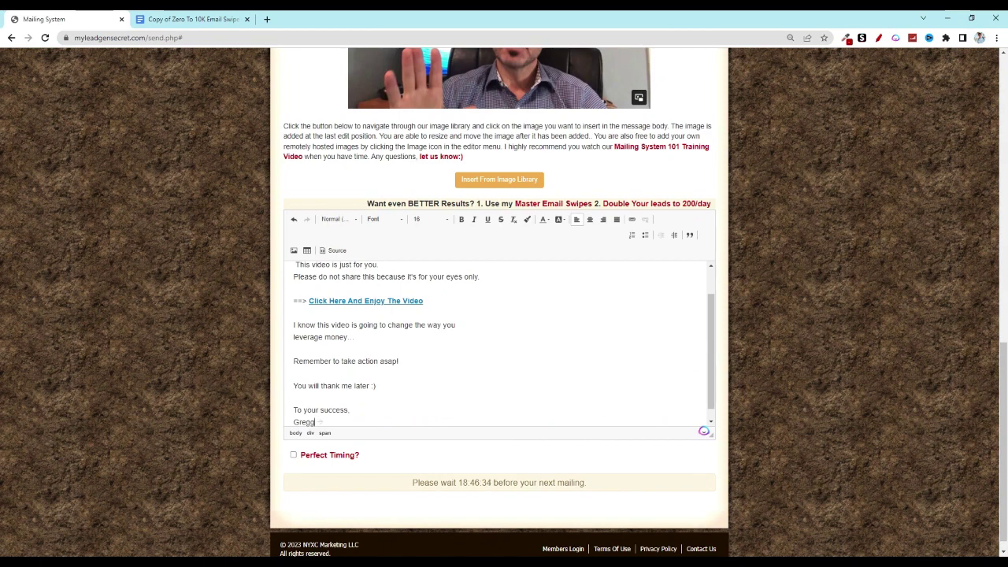
key("Return")
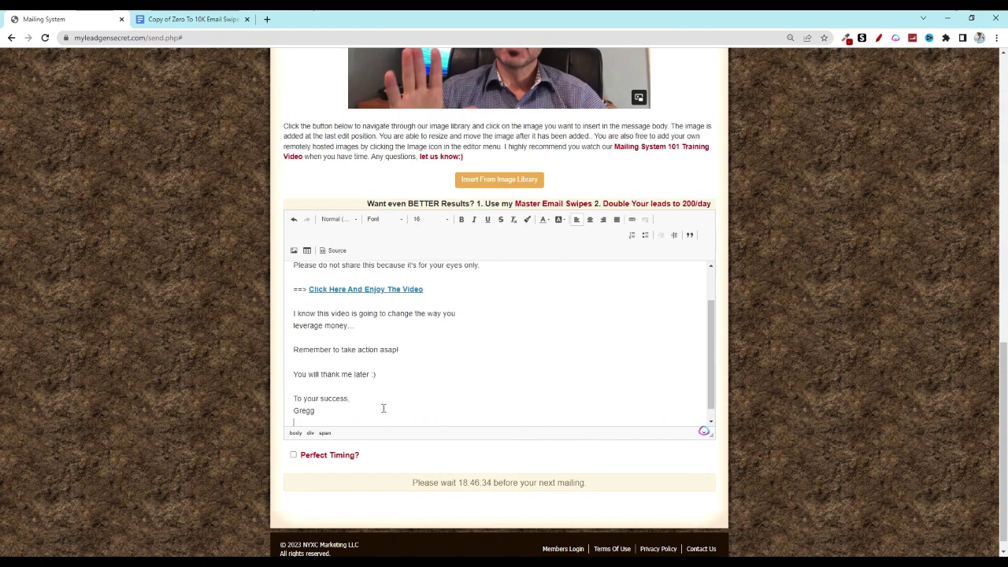
left_click(293, 456)
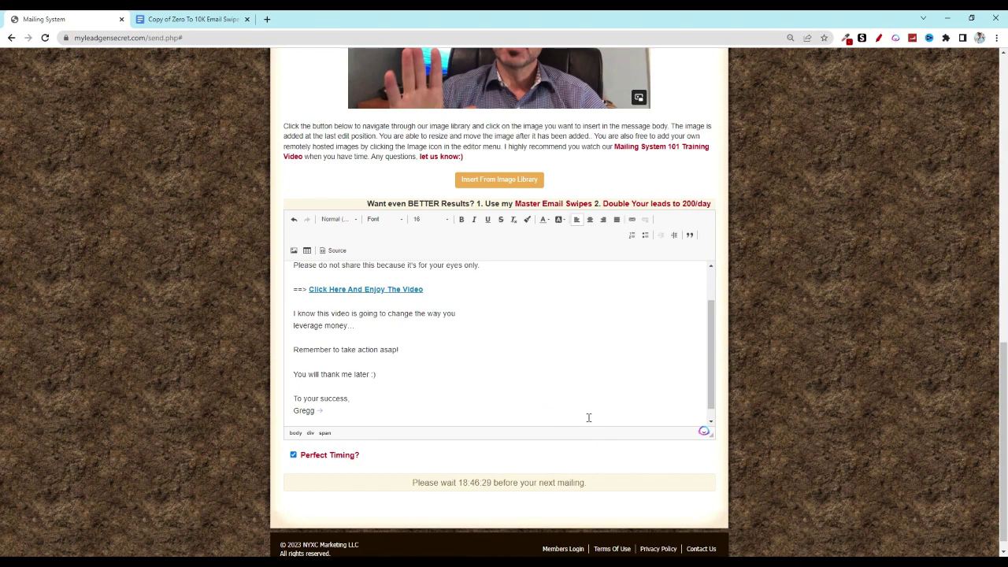